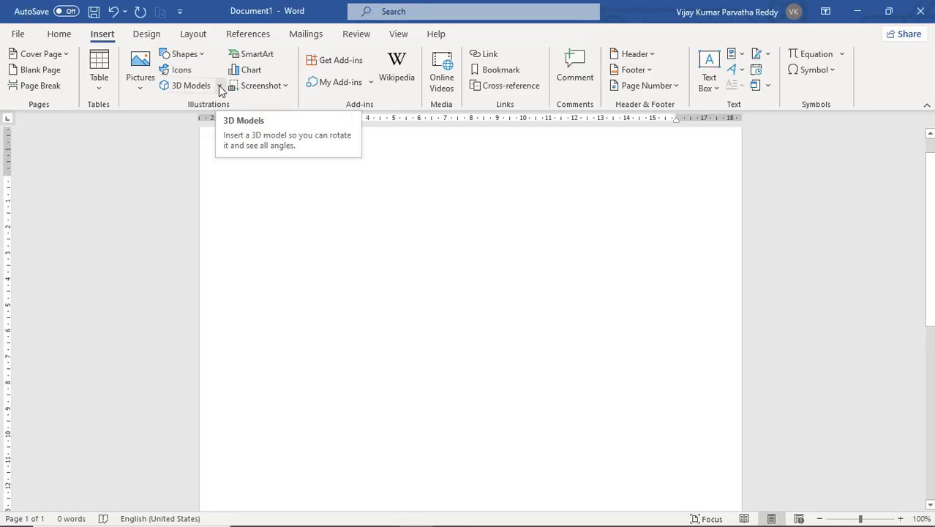
- Open the All Animated Models category of the stock 3D models
click(221, 86)
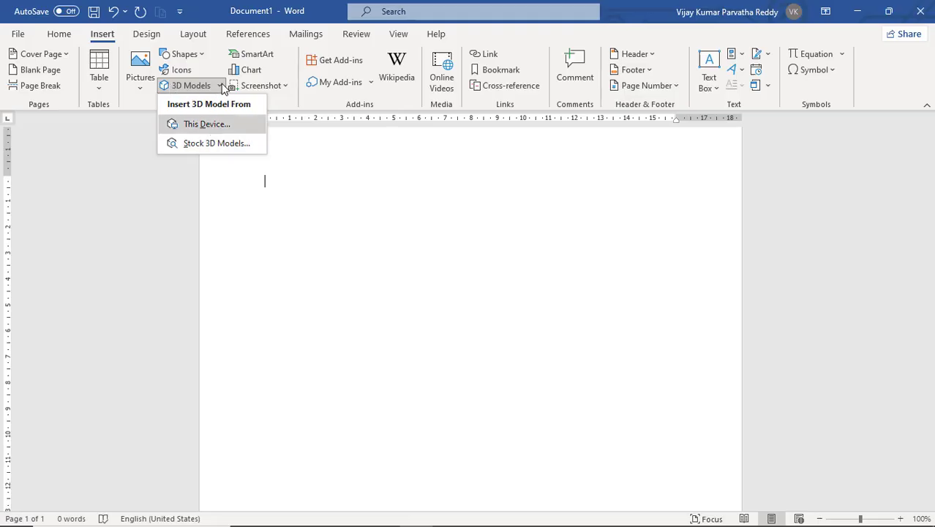
click(218, 143)
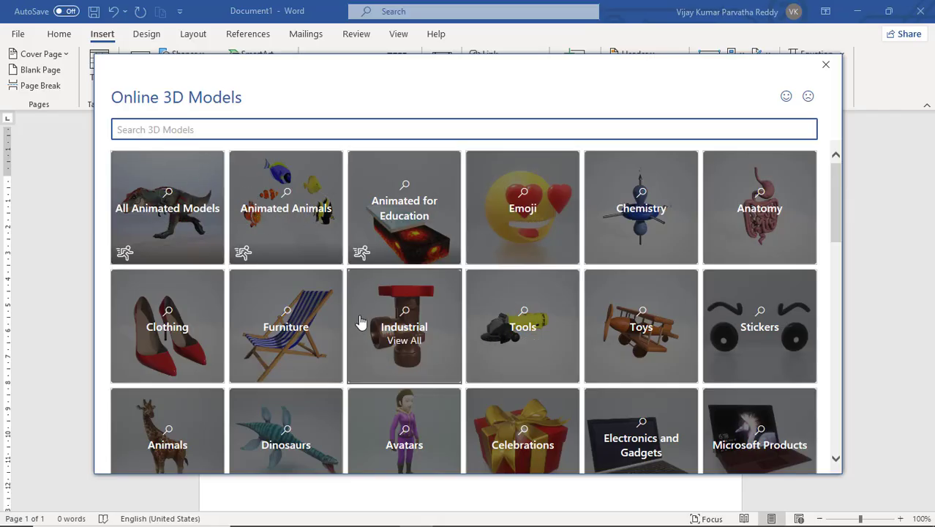
scroll(361, 322, down, 1)
scroll(360, 323, down, 3)
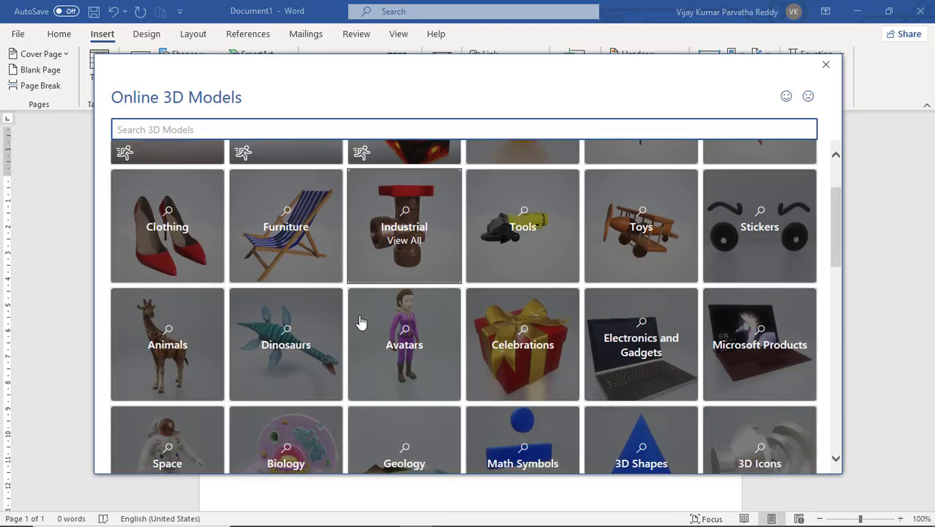
scroll(360, 323, up, 2)
scroll(360, 322, up, 1)
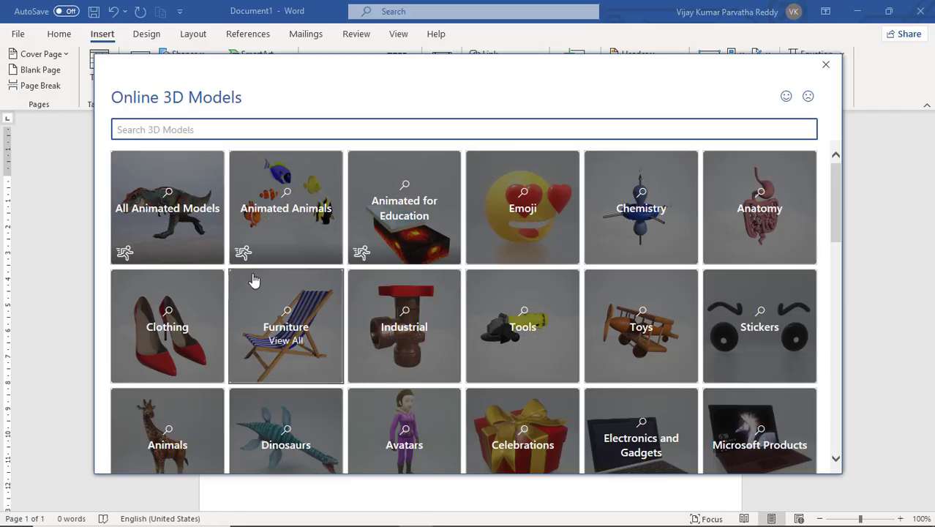
click(189, 203)
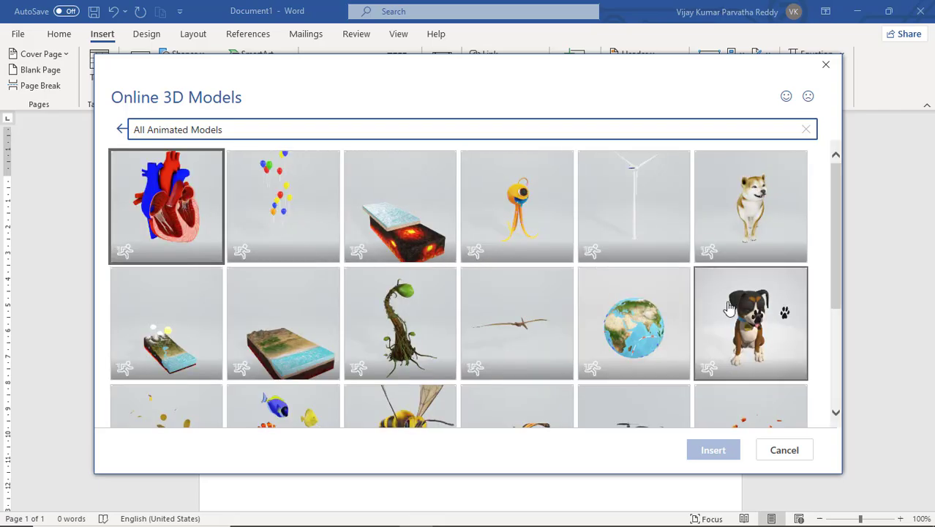
- Insert the sitting brown-and-black dog and the T-rex dinosaur as animated 3D models
click(743, 316)
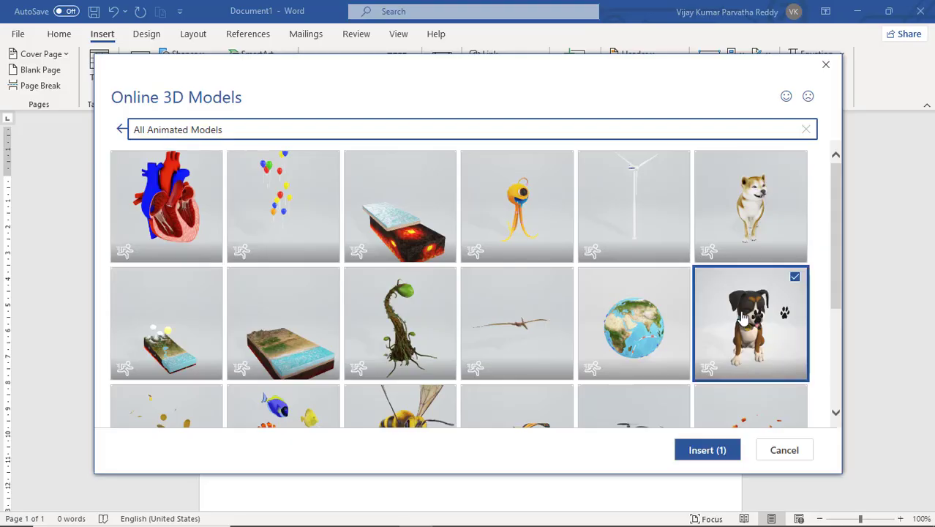
scroll(624, 340, down, 5)
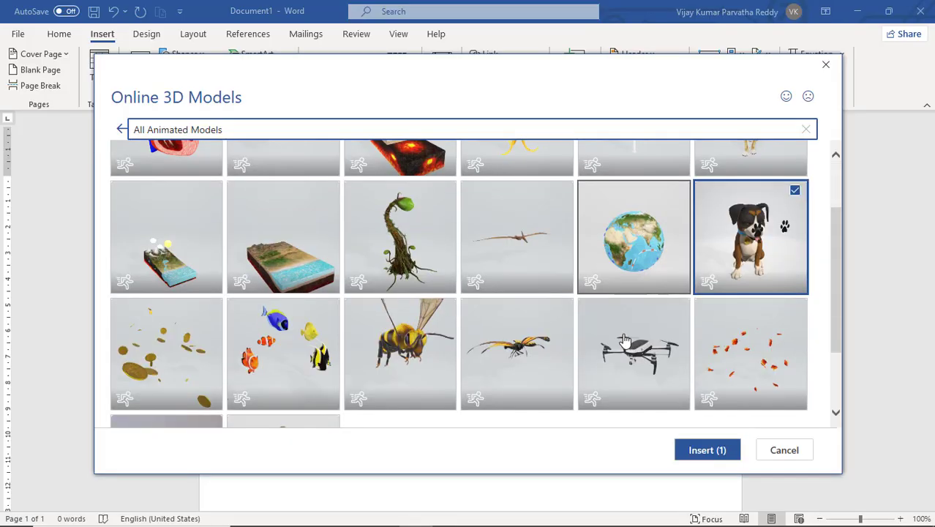
scroll(624, 340, down, 1)
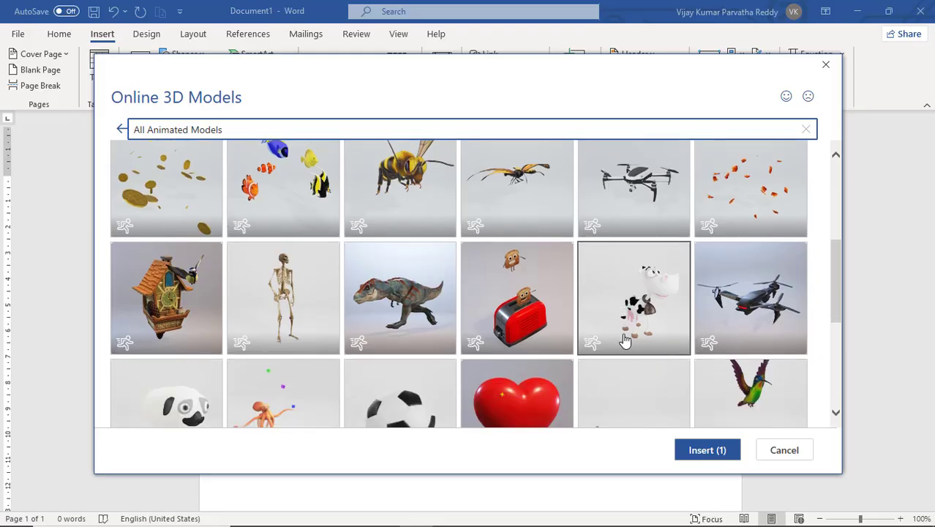
click(399, 311)
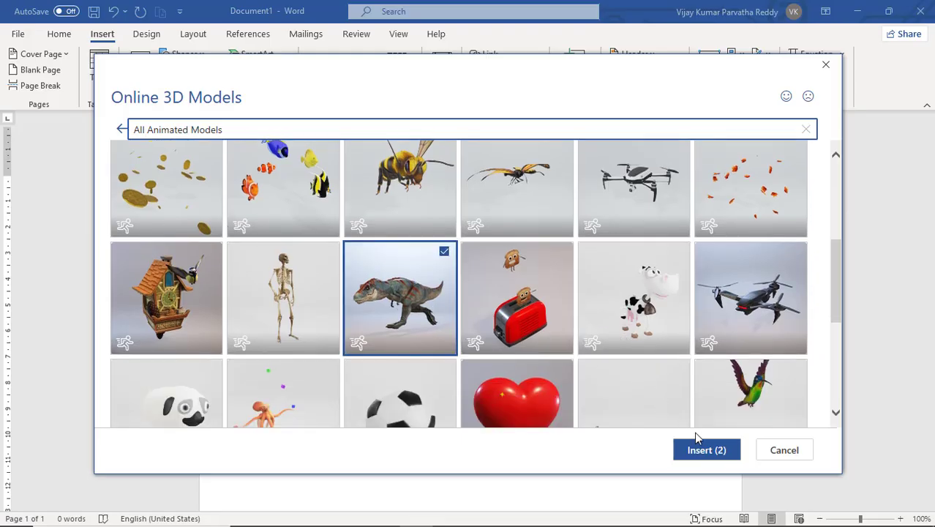
click(705, 449)
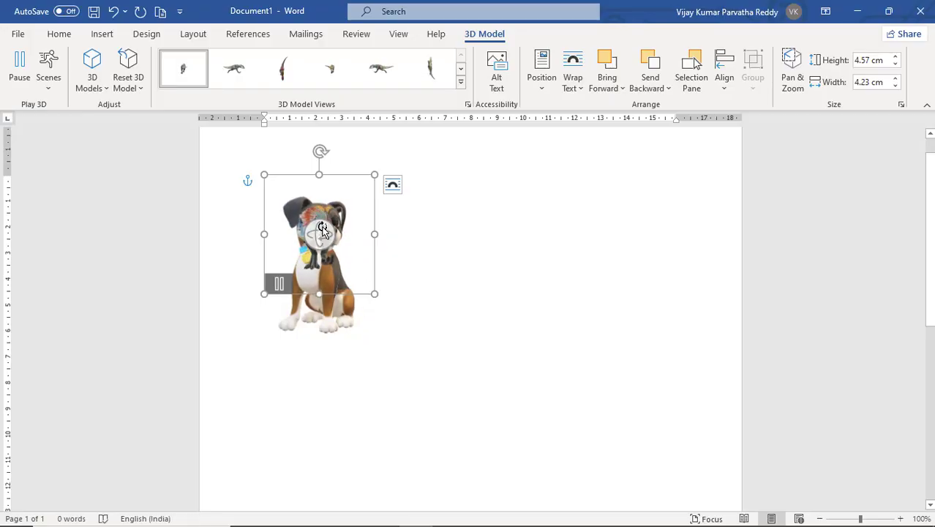
- Move the dinosaur model to the right of the dog and enlarge it to about 8.33 cm high by 7.71 cm wide
drag(343, 178, 612, 217)
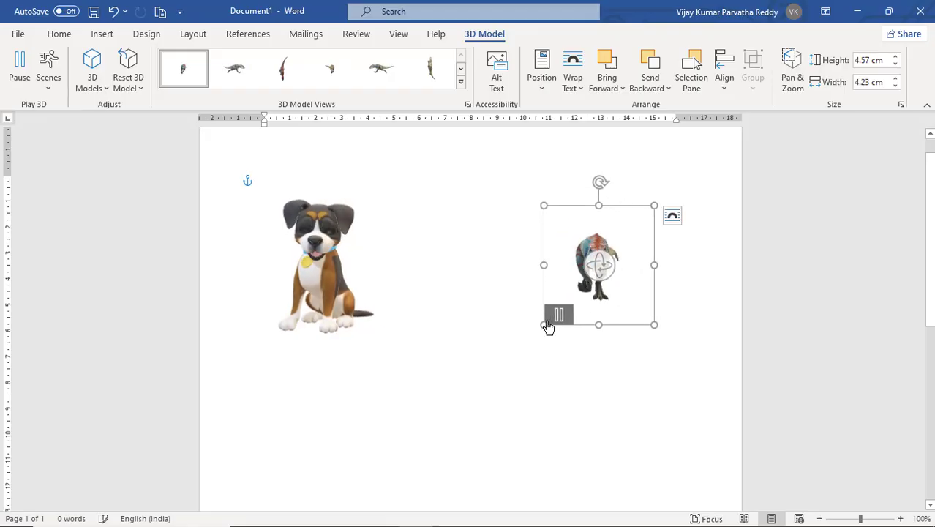
drag(543, 324, 449, 428)
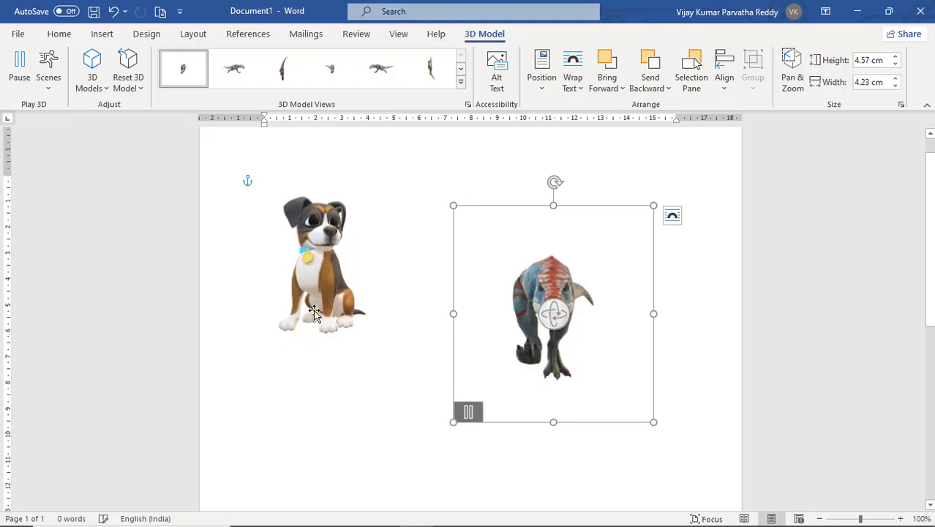
- Stretch the dog model's frame to about 9.08 cm high and rotate the dog so it is seen from the side, facing left
click(316, 313)
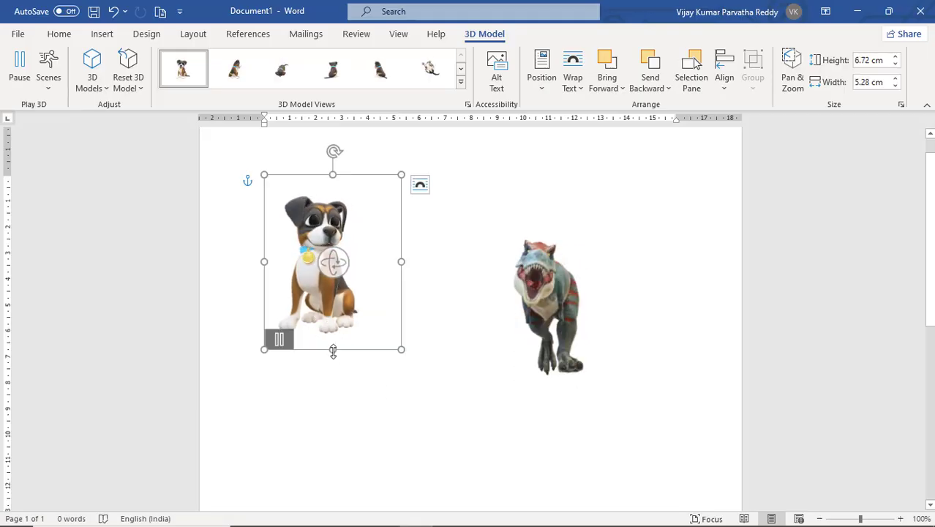
drag(333, 351, 323, 412)
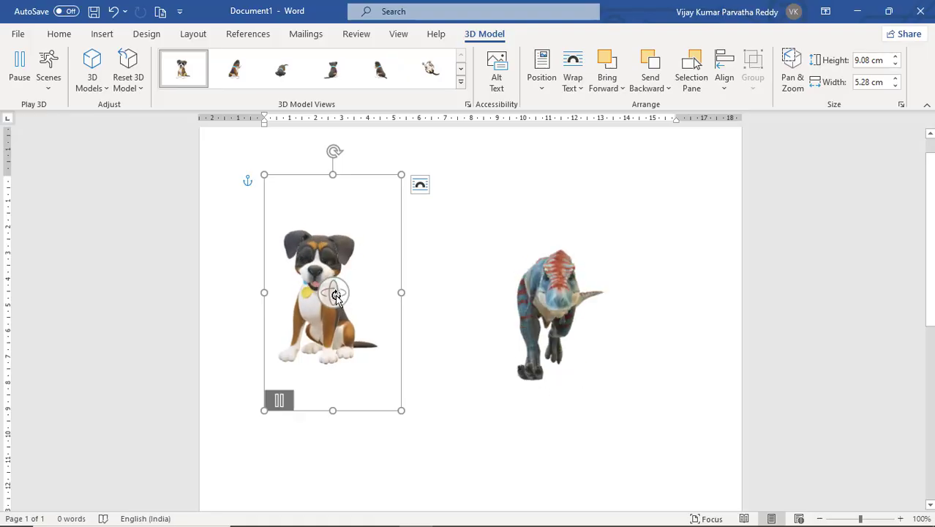
mouse_move(335, 294)
mouse_down()
mouse_move(403, 293)
mouse_move(447, 261)
mouse_move(428, 305)
mouse_move(372, 323)
mouse_move(261, 286)
mouse_move(265, 274)
mouse_move(325, 292)
mouse_up()
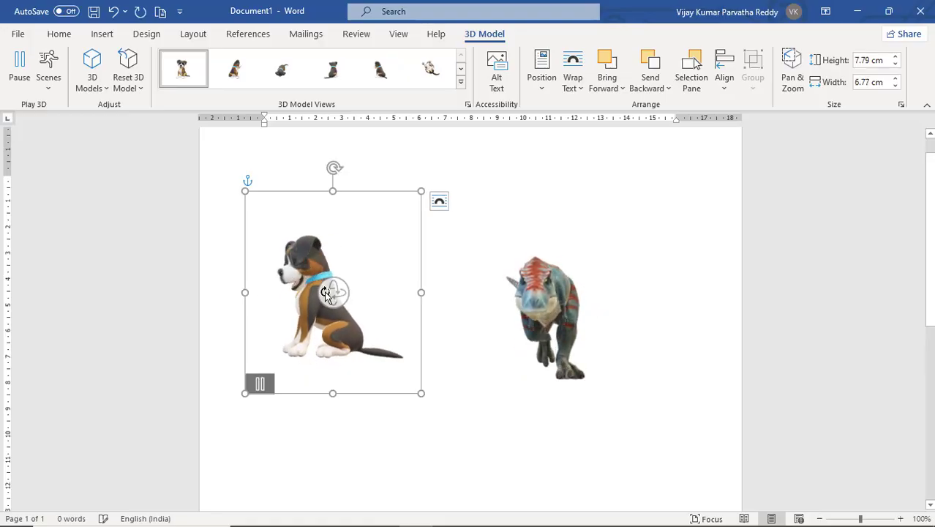
- Rotate the dinosaur model in 3D to a side view facing right
mouse_move(547, 316)
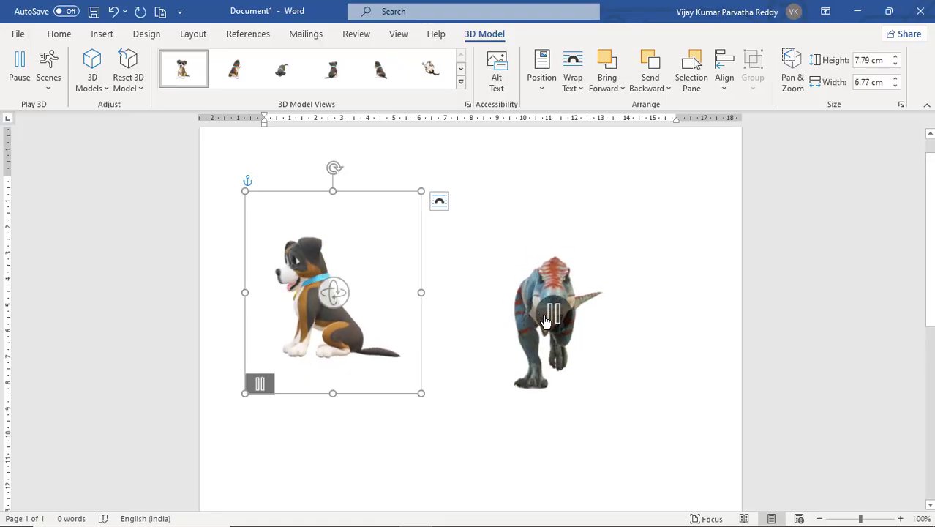
click(548, 316)
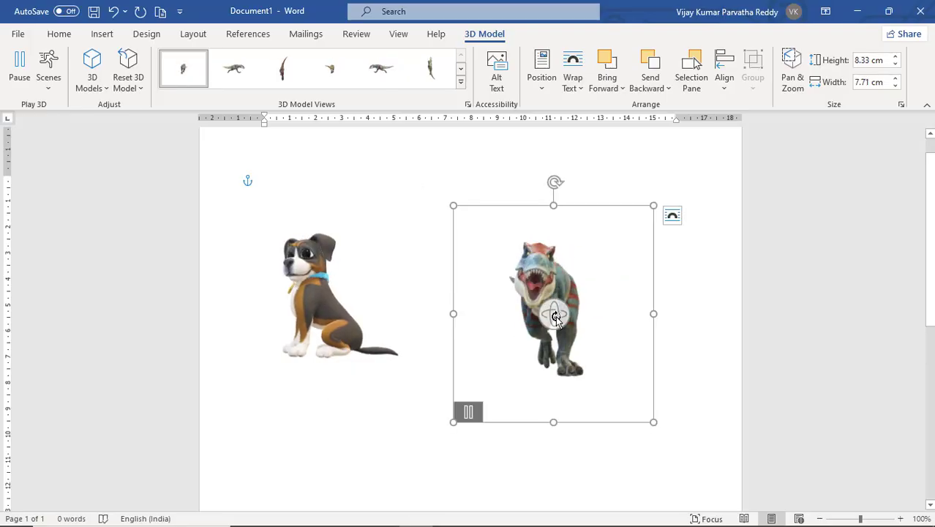
drag(547, 314, 664, 303)
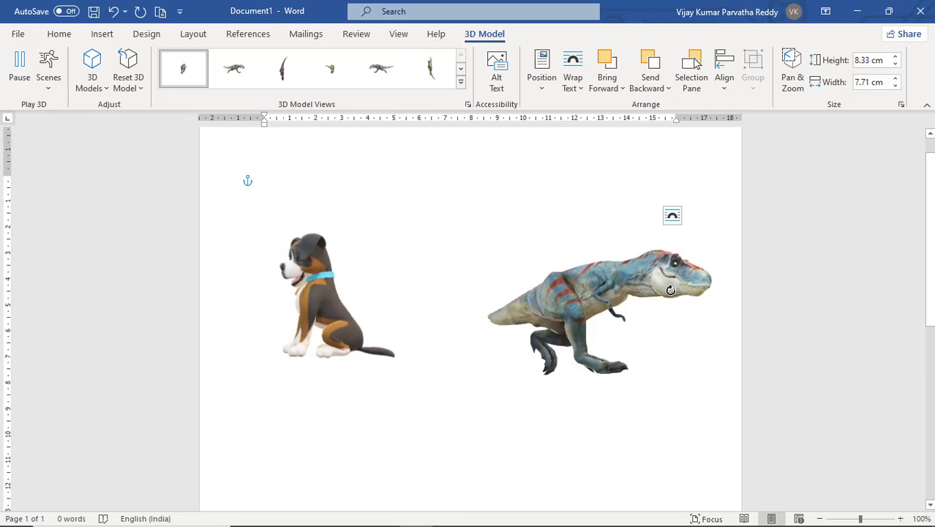
click(641, 275)
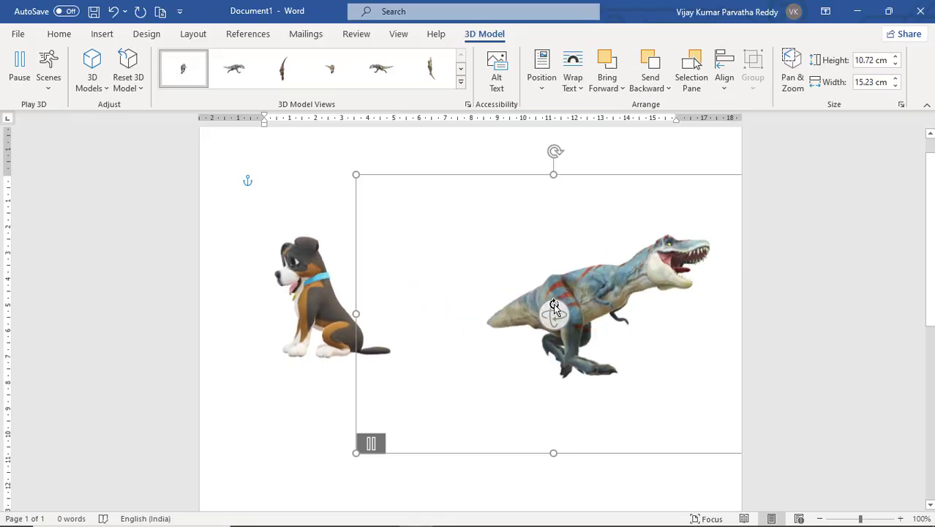
- Reset the dinosaur's 3D model and size
click(140, 93)
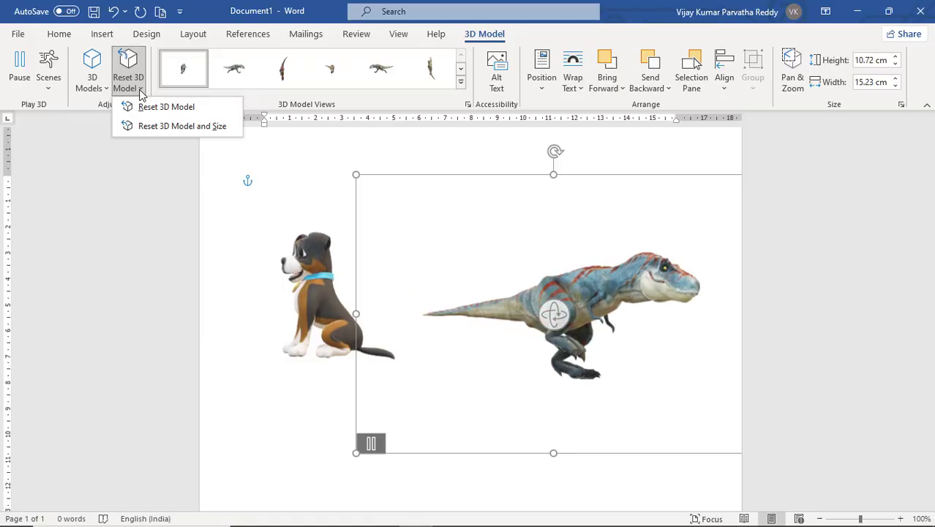
click(154, 128)
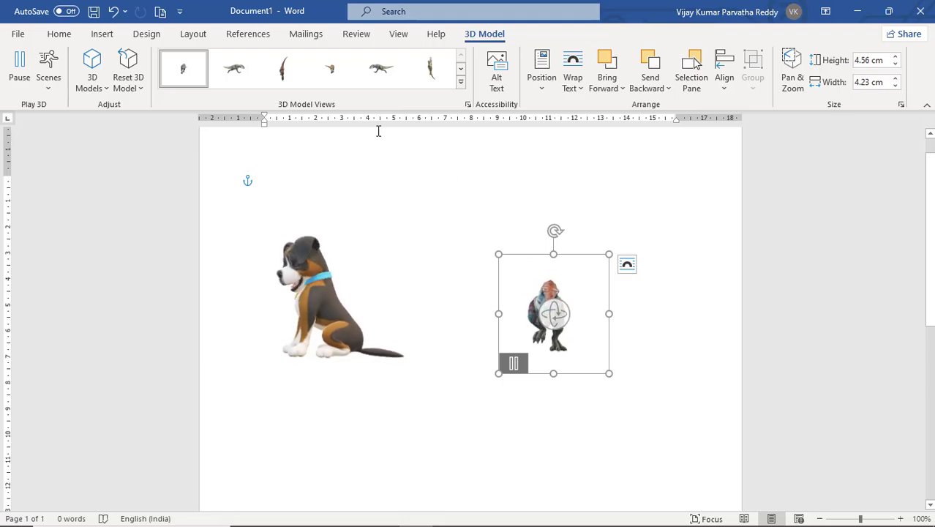
- Try several preset 3D views on the dinosaur and settle on the slightly raised side view facing left
click(249, 85)
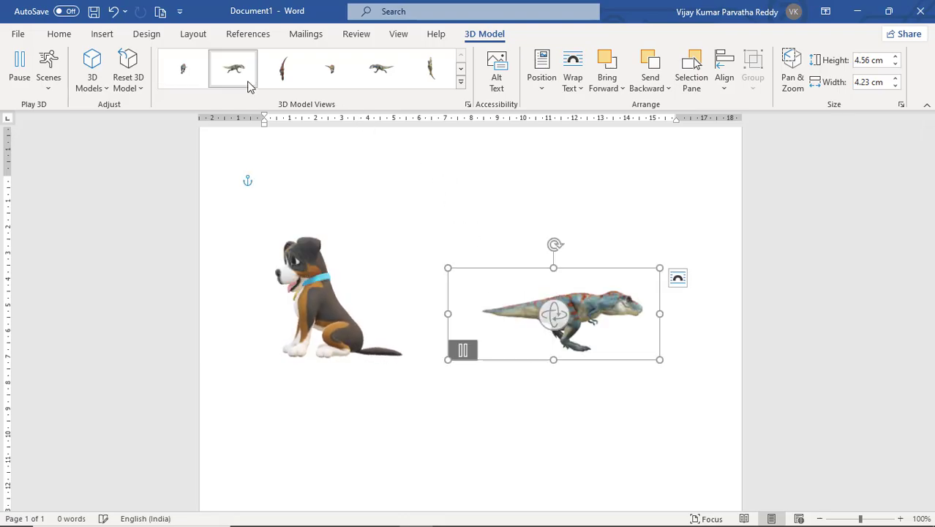
click(284, 83)
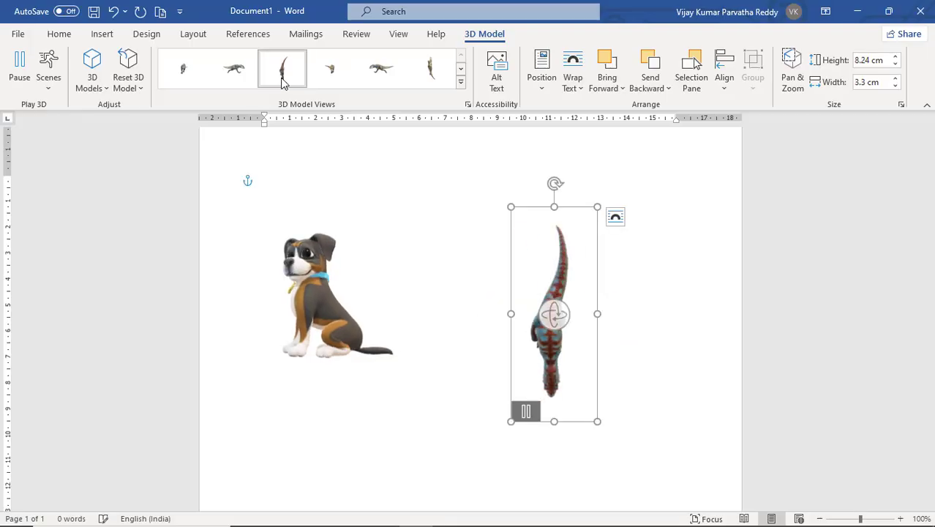
click(328, 82)
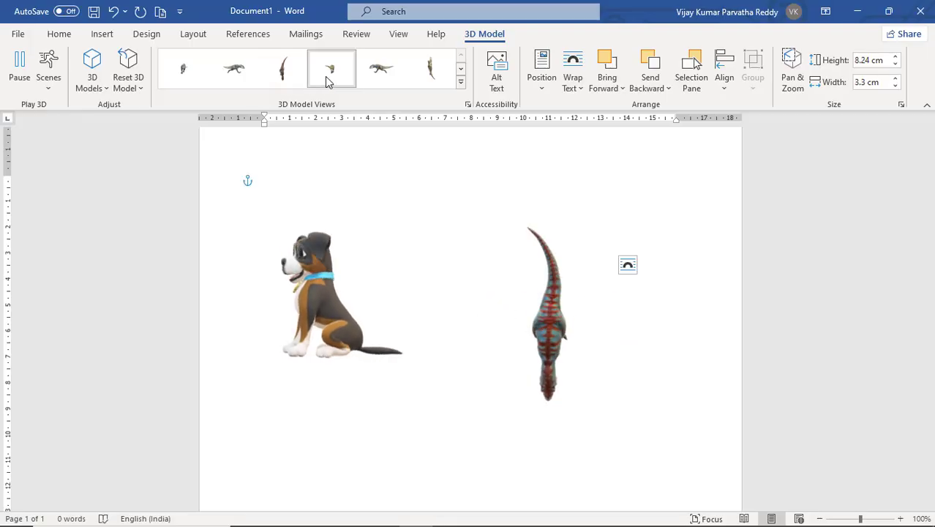
click(378, 77)
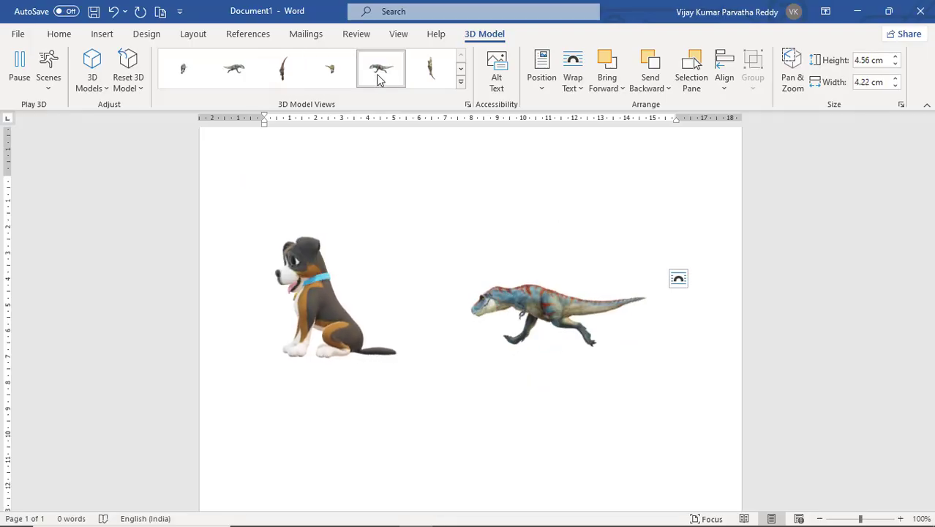
click(461, 76)
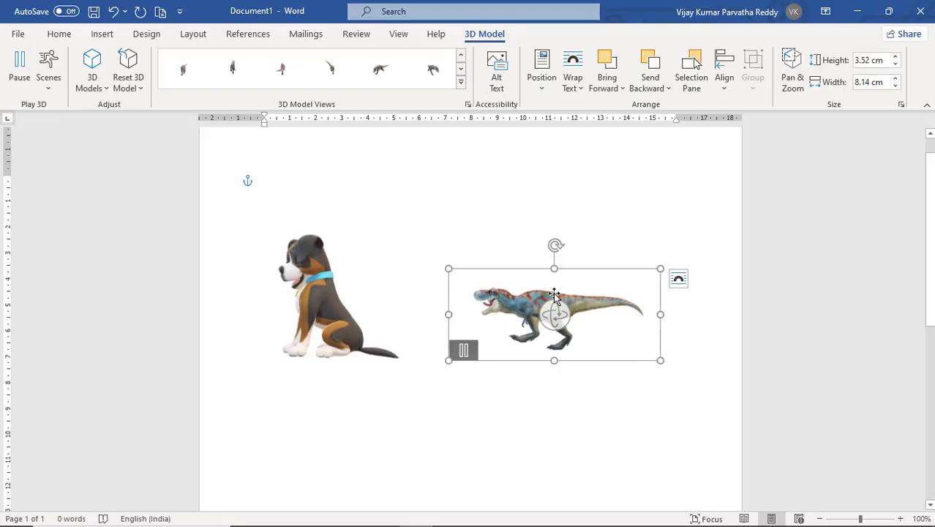
click(461, 73)
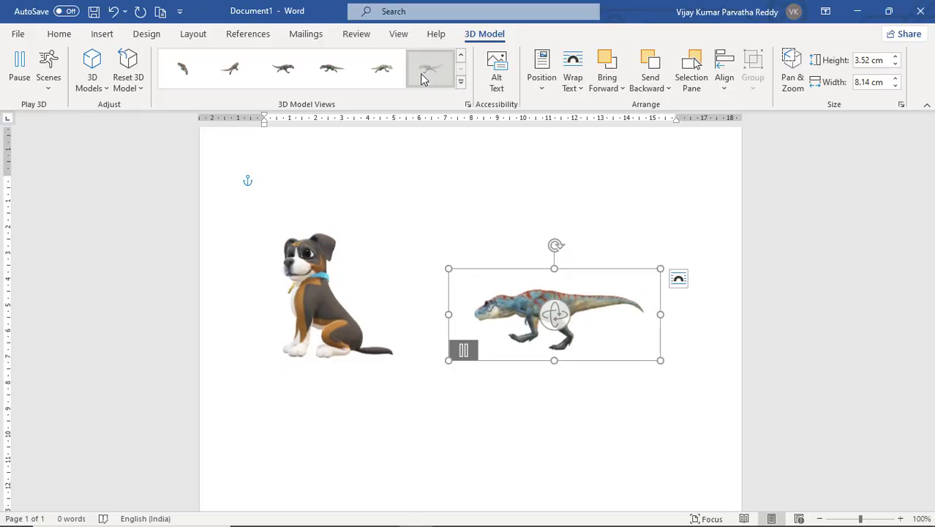
click(422, 78)
click(384, 78)
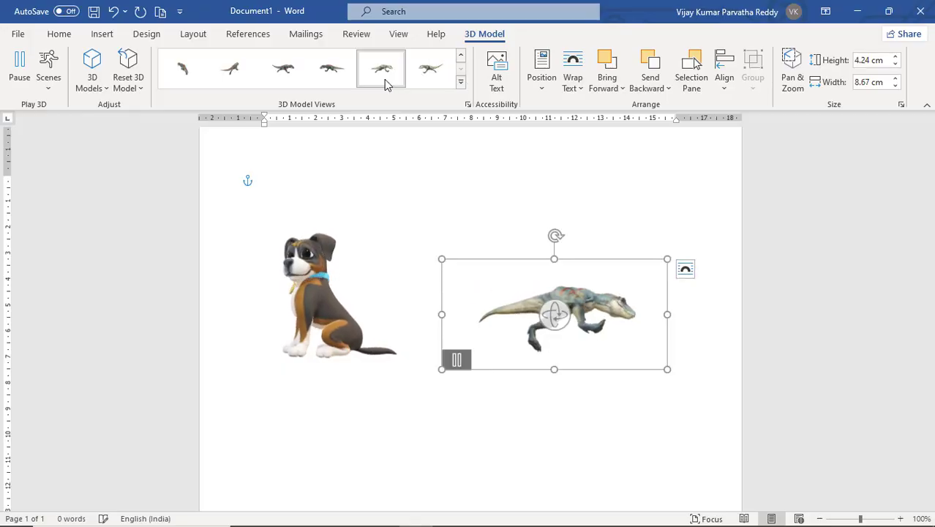
click(334, 81)
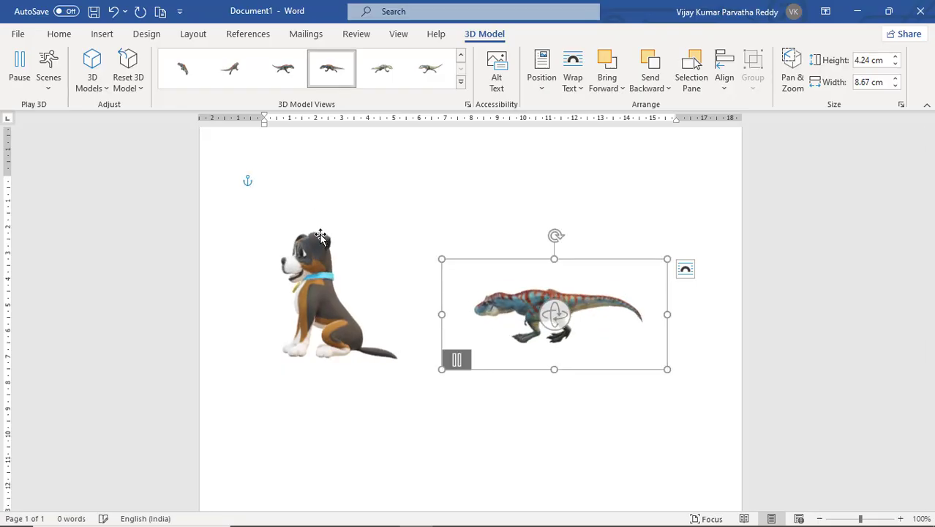
- Pause the dog's animation and try its preset 3D views, ending on the last one, facing left and seen slightly from below
click(310, 276)
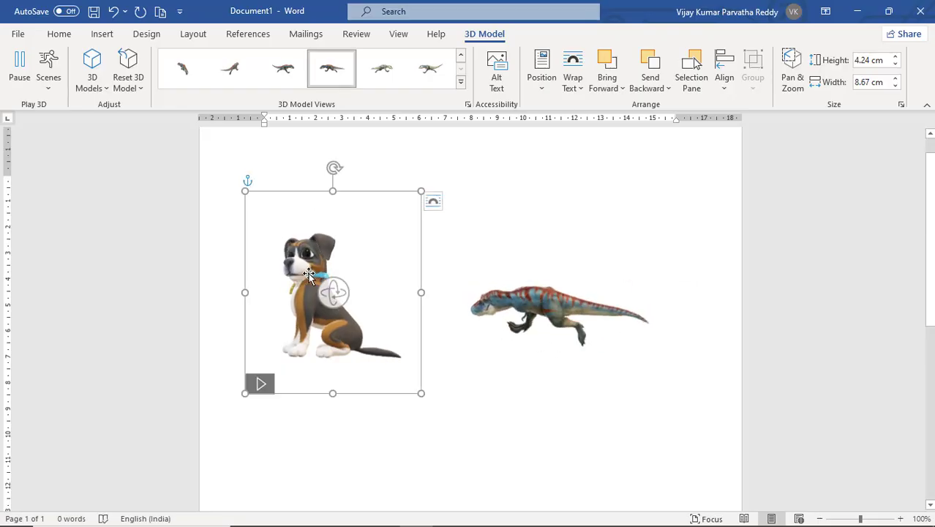
click(333, 77)
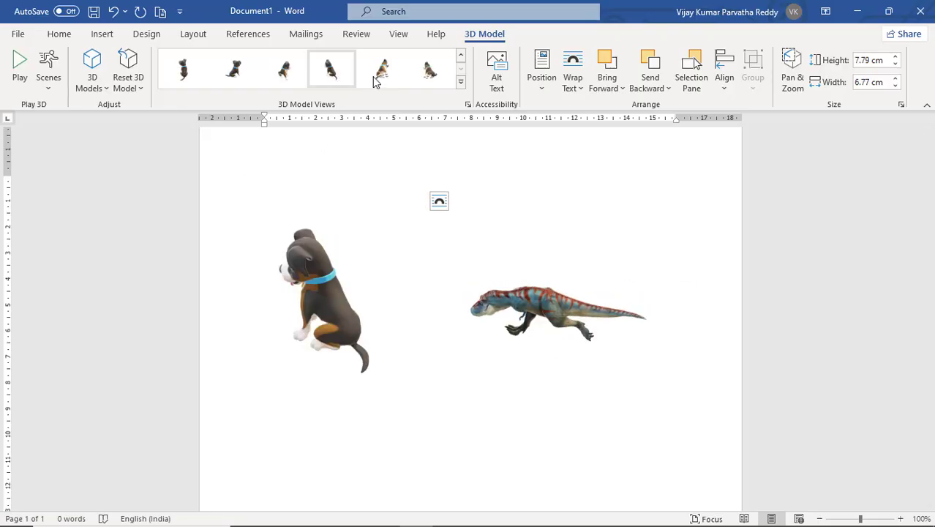
click(383, 73)
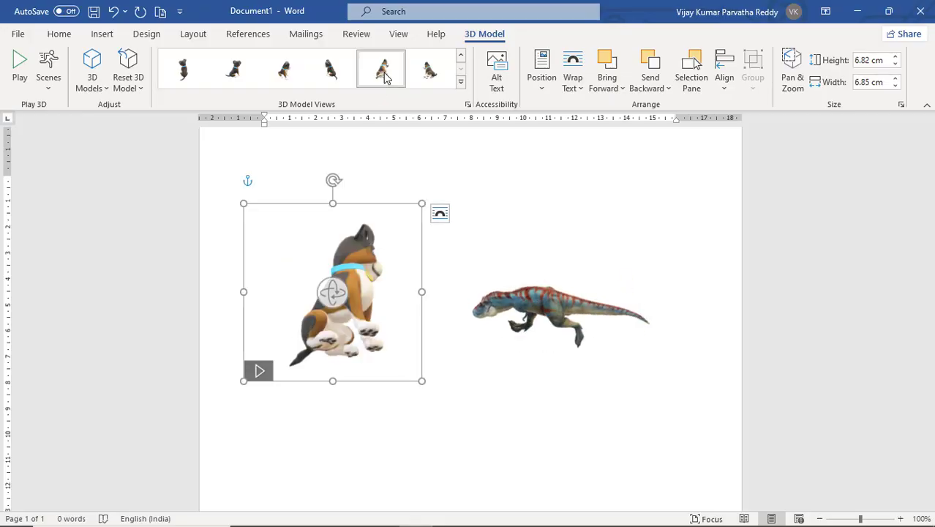
click(436, 83)
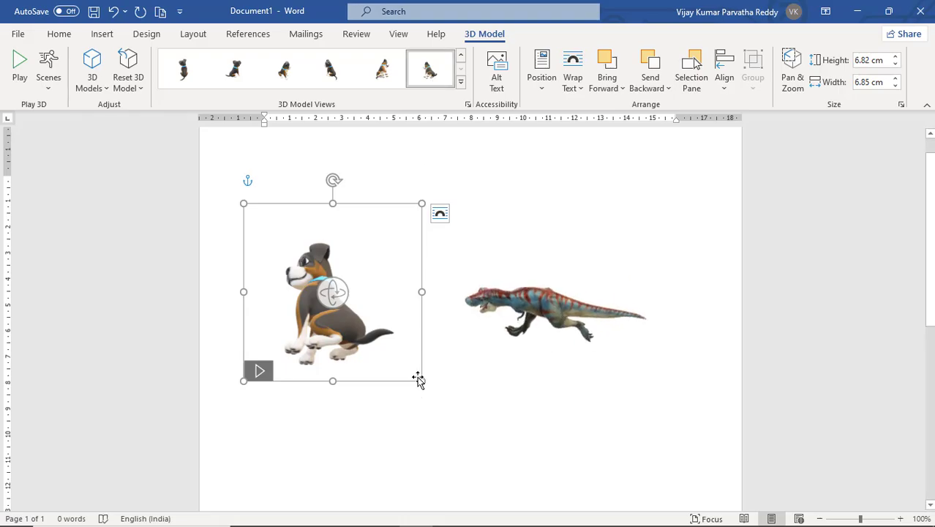
click(414, 401)
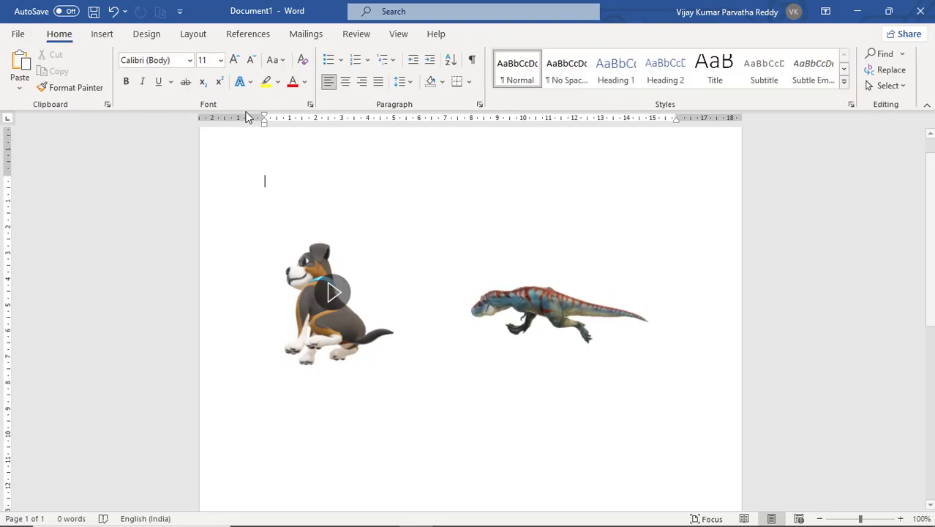
- Insert the rocking chair from the Furniture category of the stock 3D models
click(102, 34)
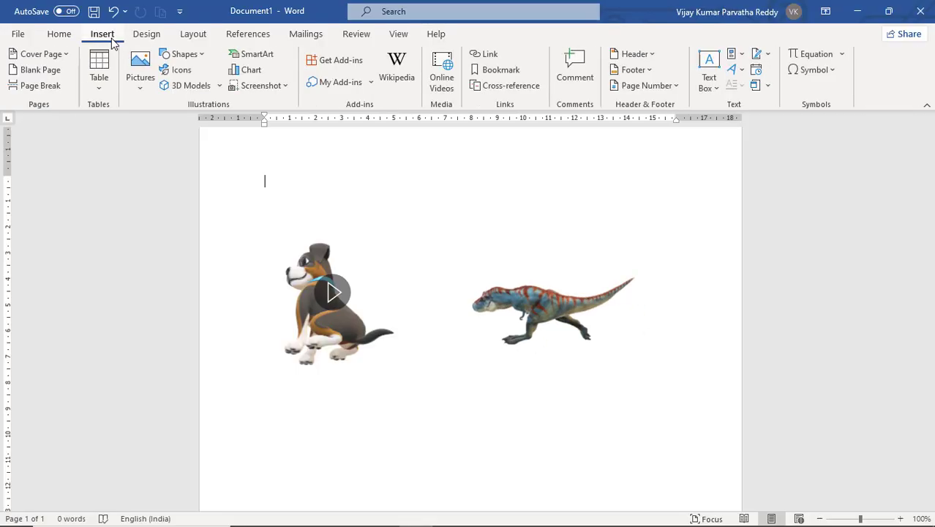
click(218, 87)
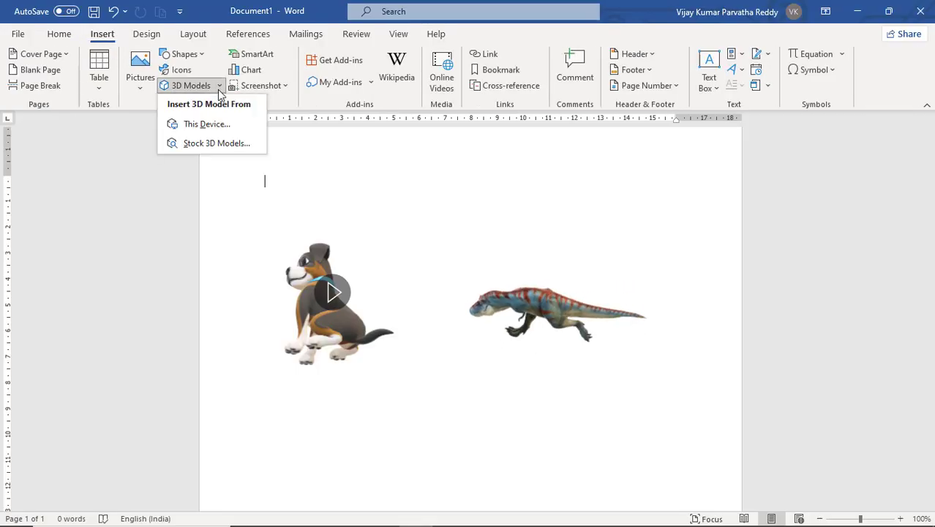
click(216, 144)
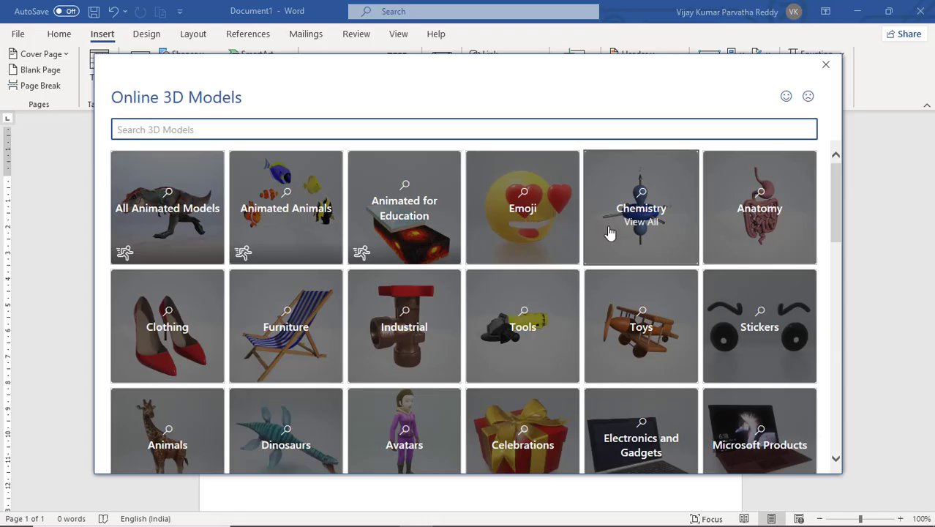
scroll(609, 233, down, 1)
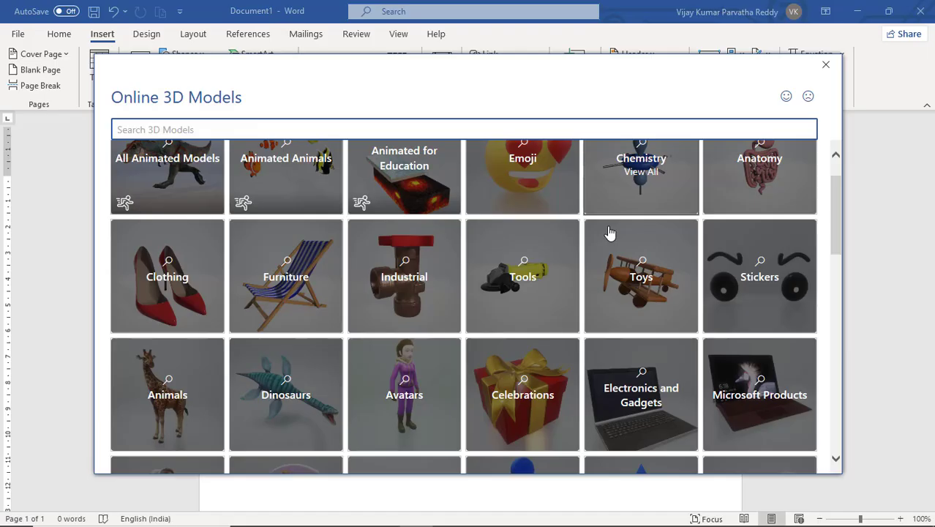
scroll(609, 233, up, 1)
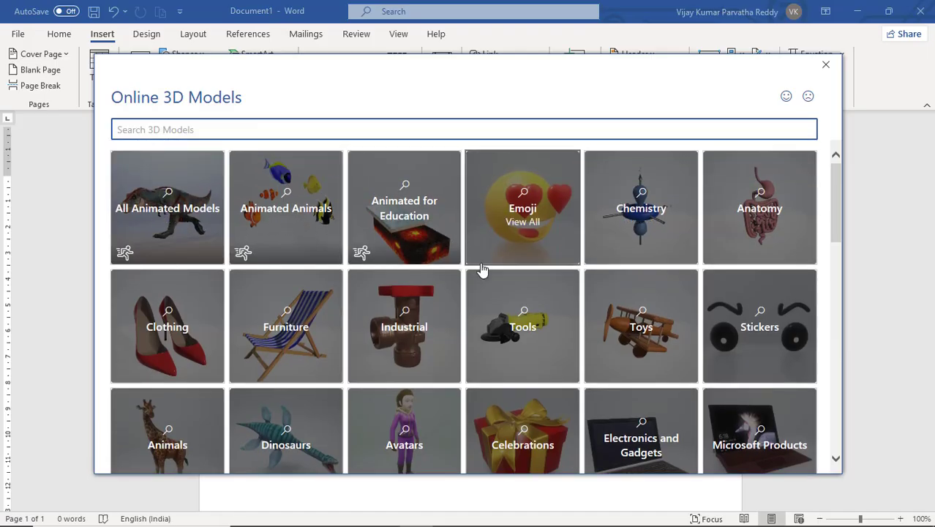
click(305, 323)
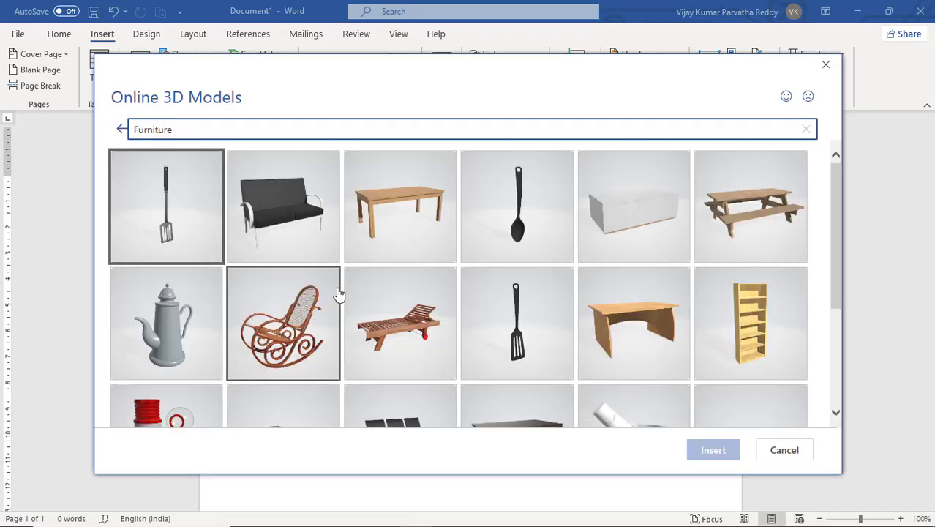
click(302, 326)
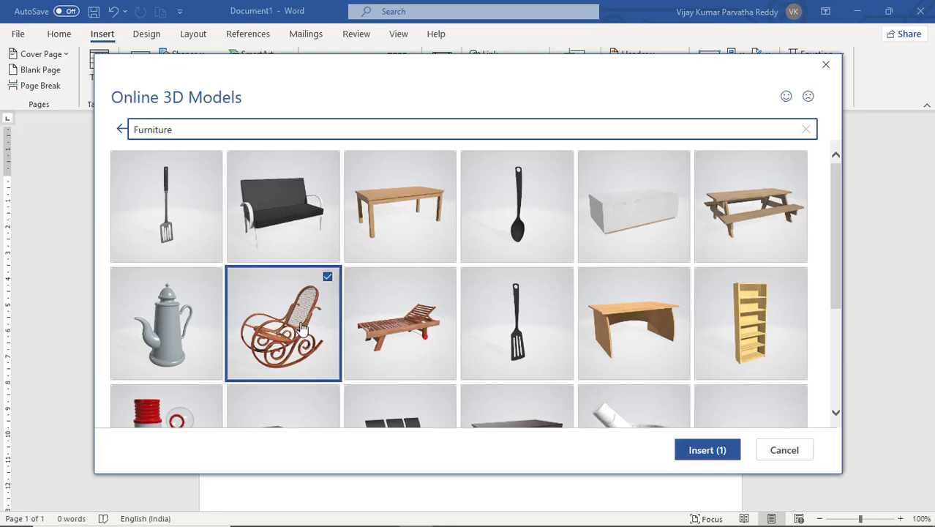
click(691, 450)
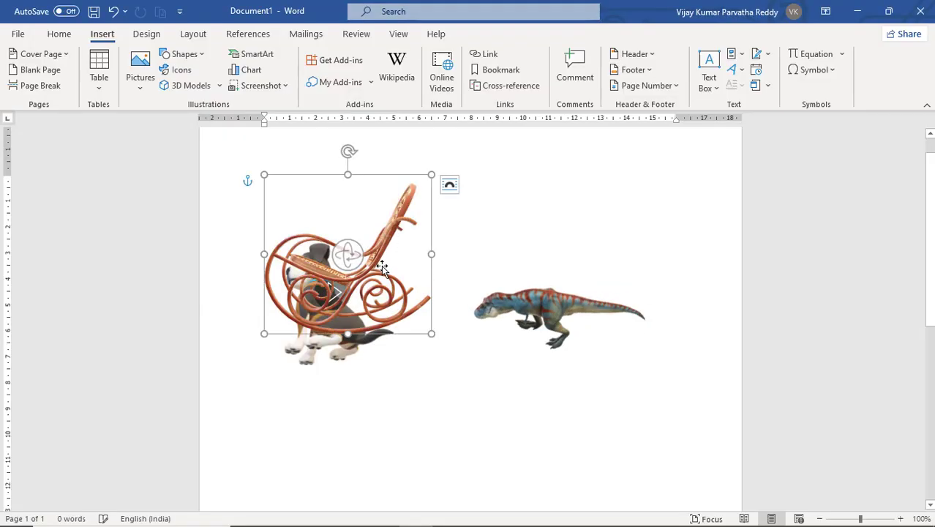
- Move the dog model out from behind the rocking chair to the empty area below the chair and dinosaur
drag(370, 270, 541, 447)
scroll(383, 308, down, 5)
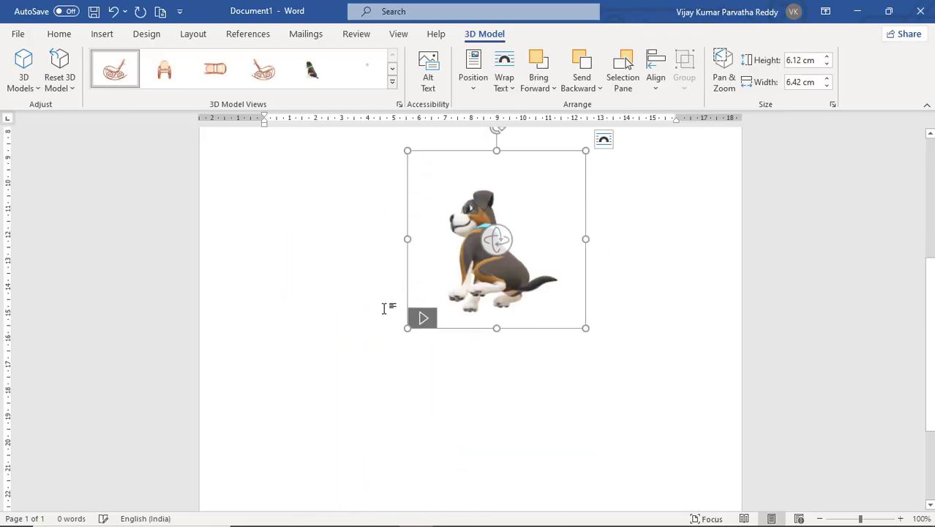
scroll(351, 247, up, 5)
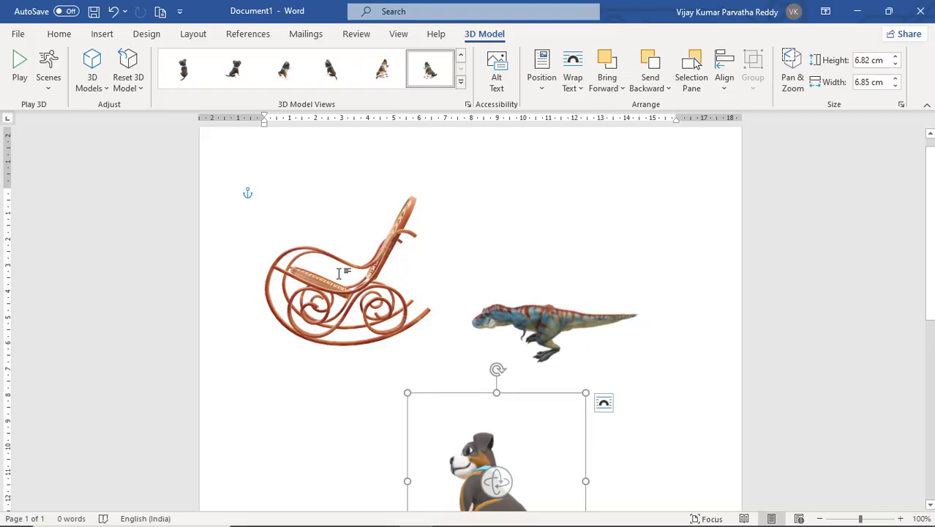
- Rotate the rocking chair model freely in 3D
click(339, 273)
click(360, 291)
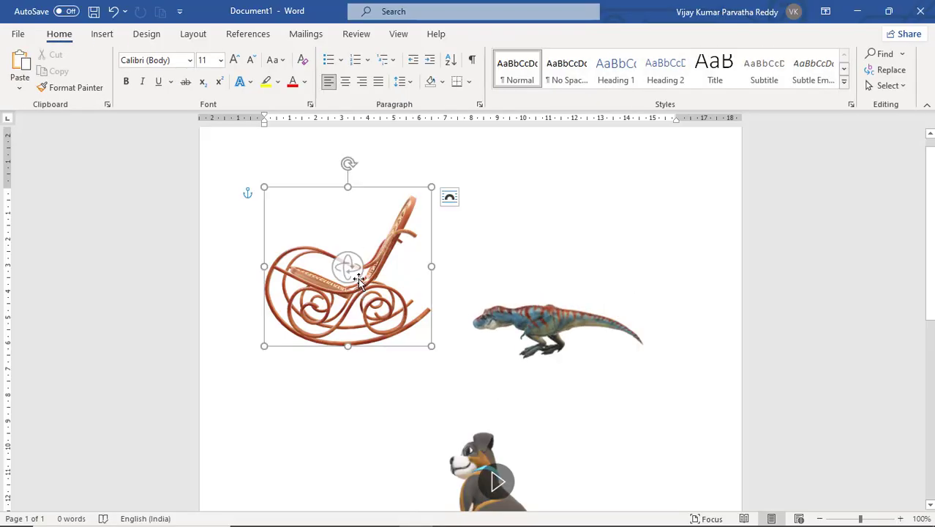
drag(351, 269, 377, 295)
- Try several preset 3D views on the rocking chair, ending on the raised three-quarter view with its seat facing left
click(271, 84)
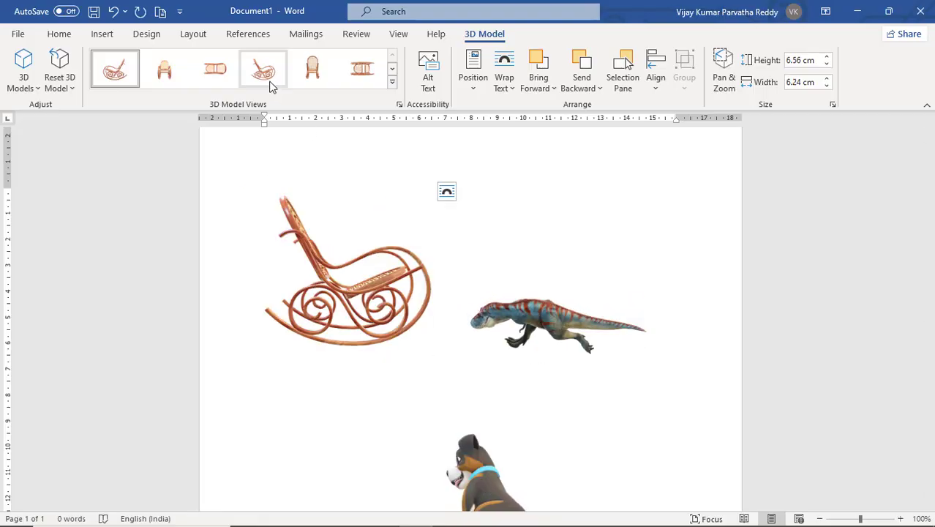
click(312, 73)
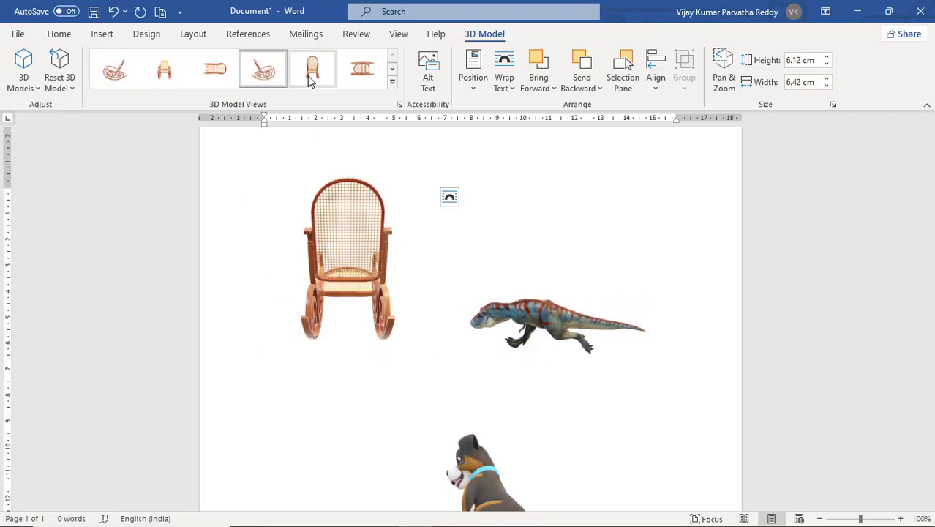
click(358, 83)
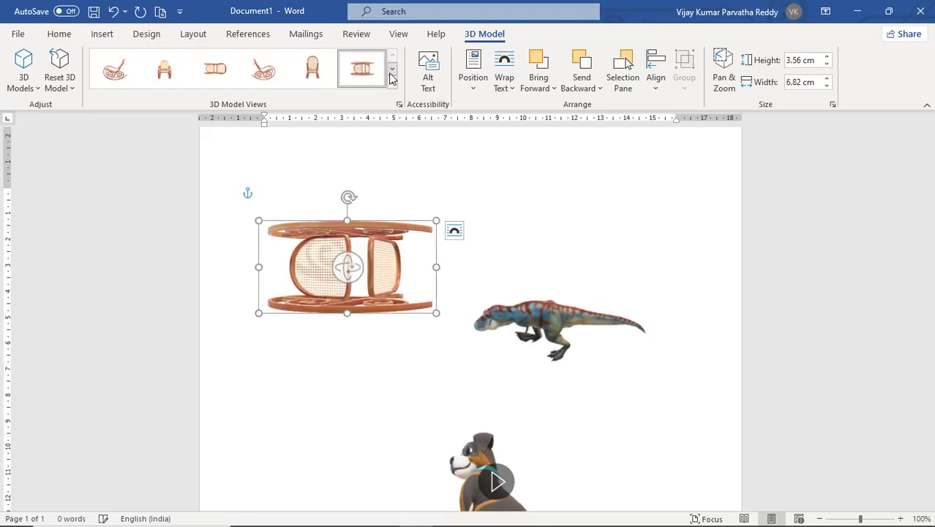
click(319, 80)
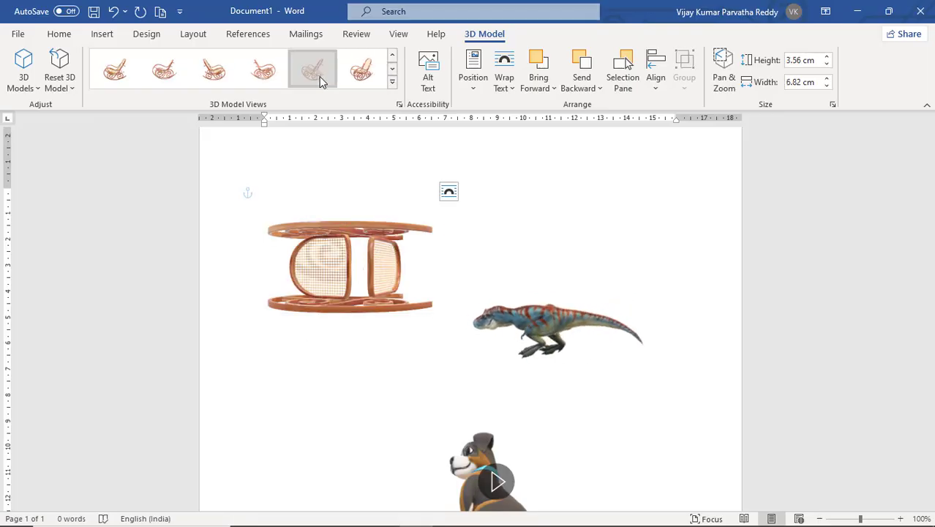
click(371, 80)
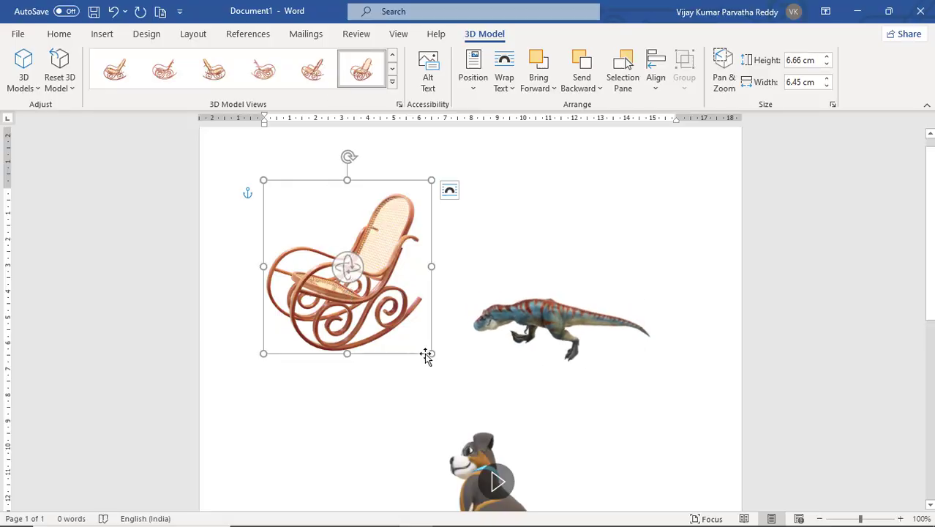
- Enlarge the rocking chair to about 8.55 cm high by 8.28 cm wide and reset its 3D model without resetting the size
drag(431, 354, 478, 371)
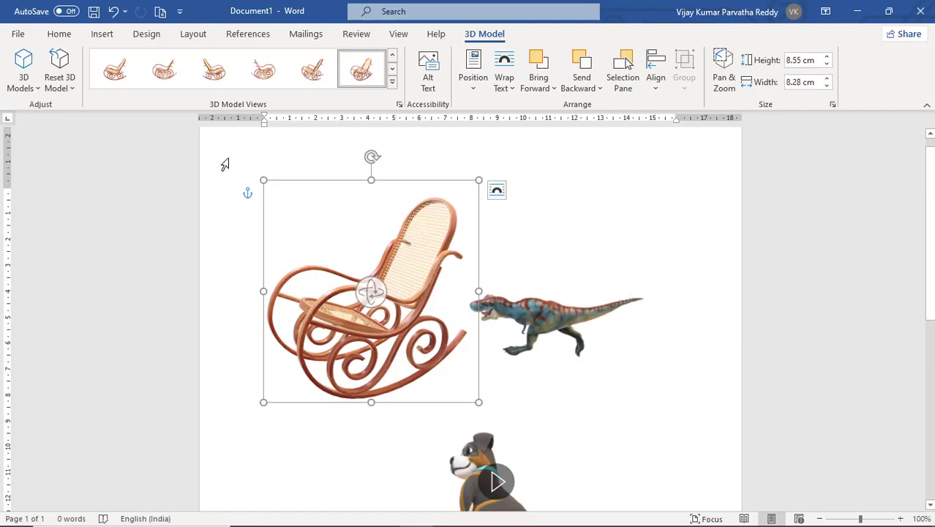
click(71, 89)
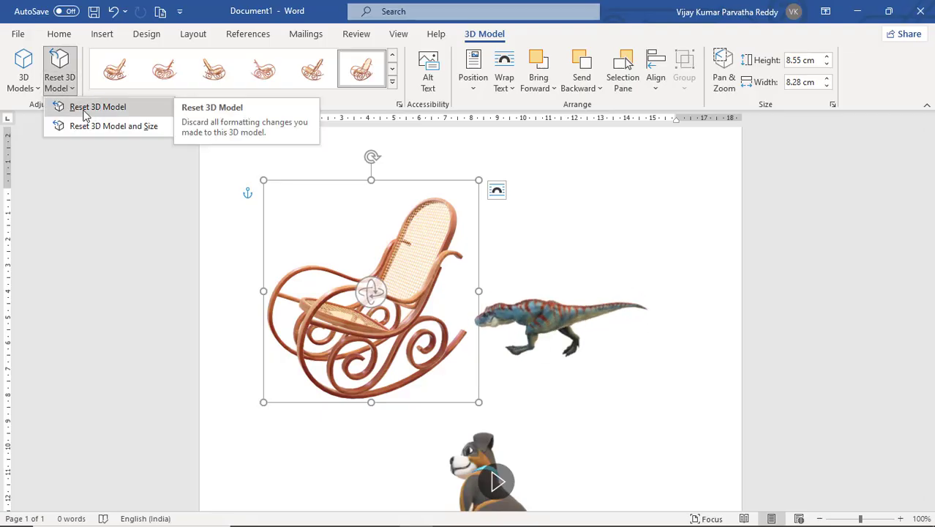
click(85, 111)
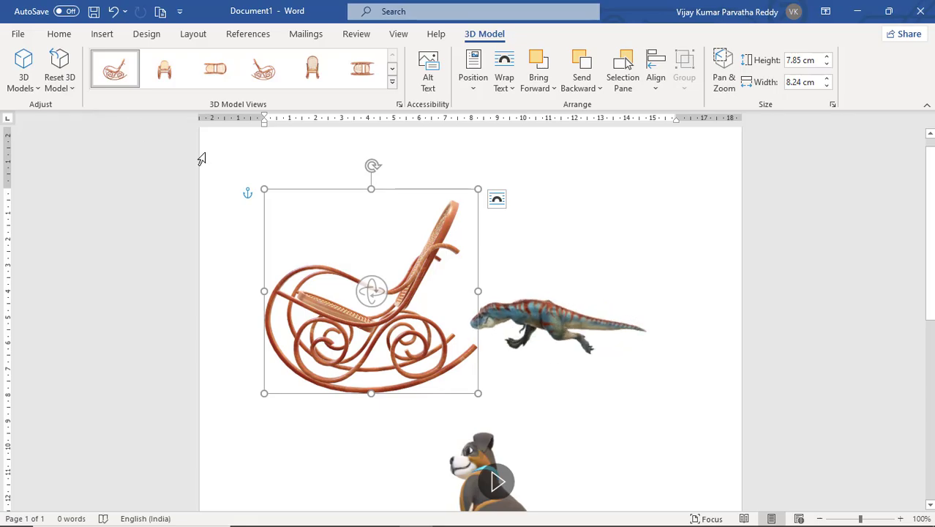